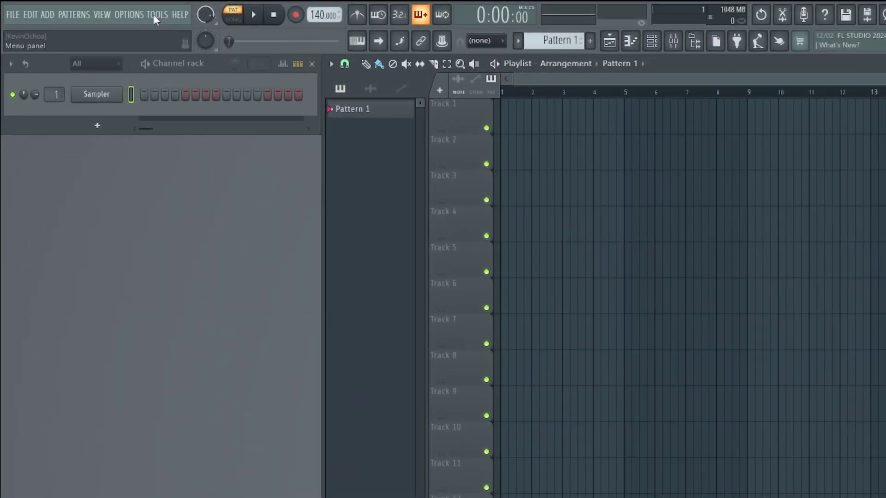
# Launch FL Cloud Plugins from Tools > FL Cloud > Plugins…
pyautogui.click(84, 7)
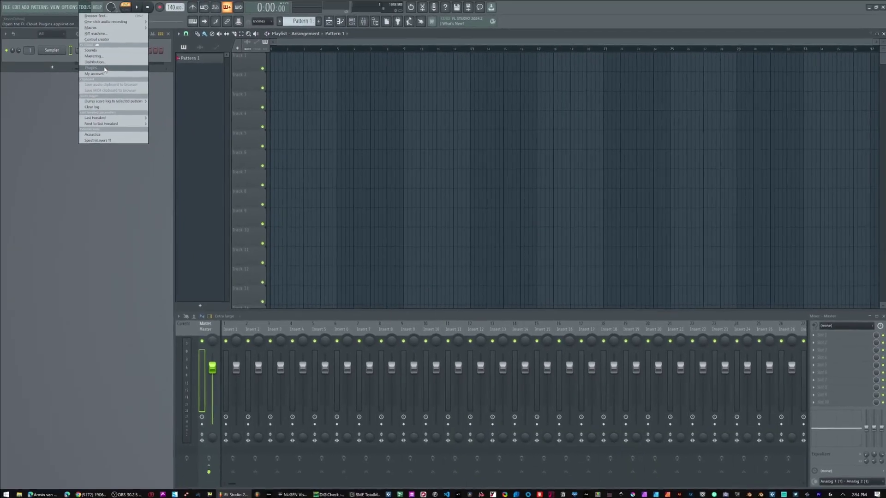
pyautogui.click(193, 127)
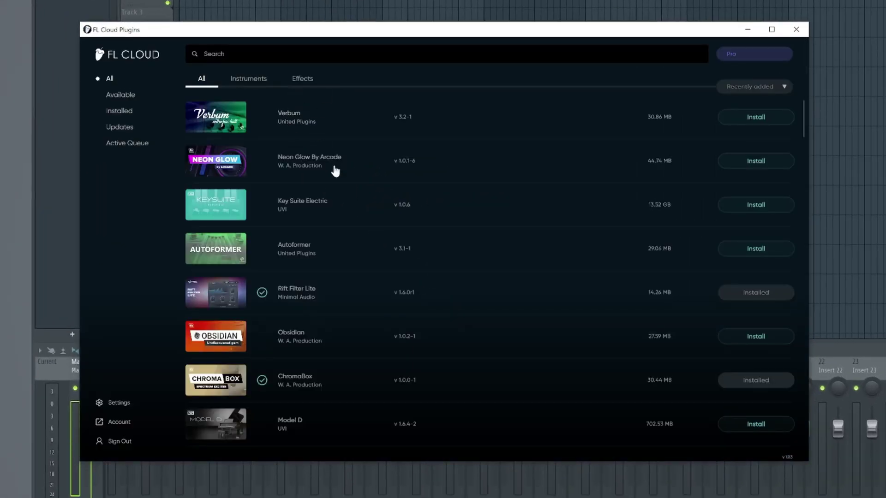
# Browse the All plugin list and install Verbum (30.86 MB)
pyautogui.scroll(-4, 327, 358)
pyautogui.scroll(-7, 328, 356)
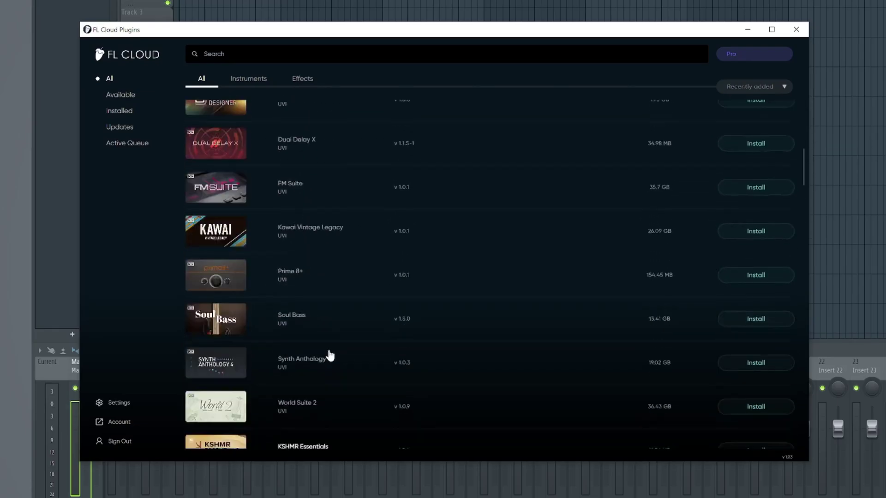
pyautogui.scroll(10, 329, 354)
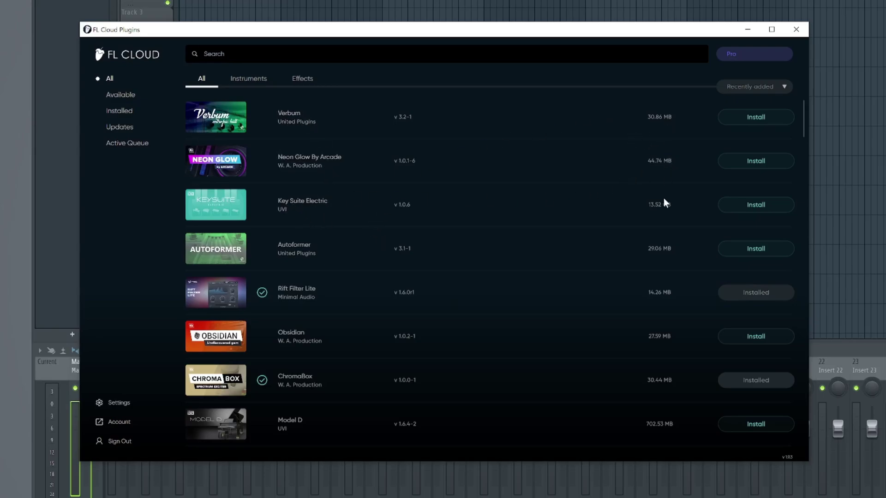
pyautogui.scroll(-2, 668, 358)
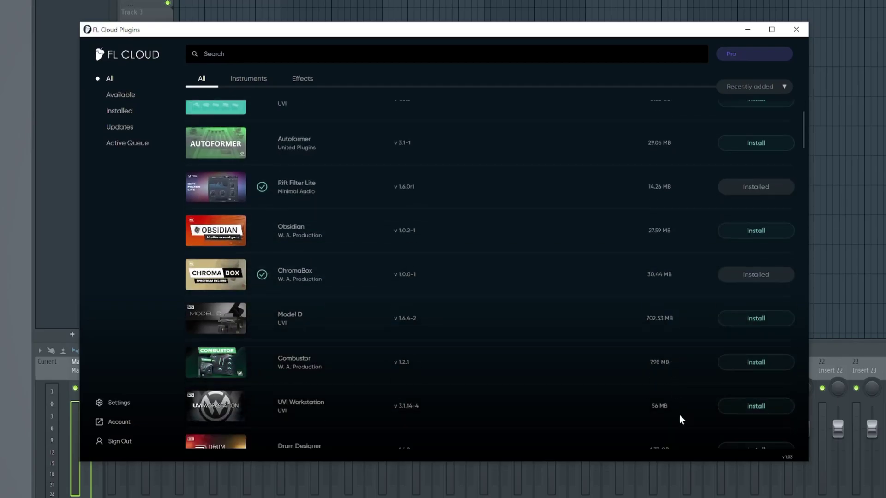
pyautogui.scroll(-3, 534, 401)
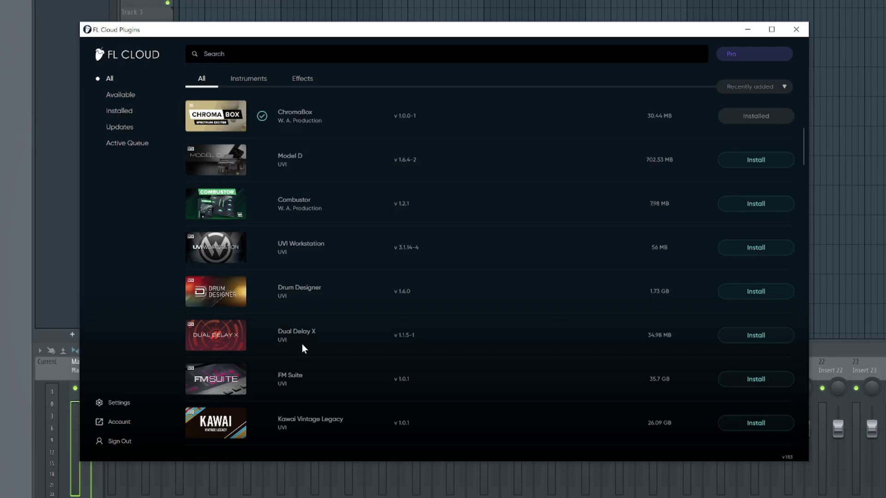
pyautogui.scroll(5, 302, 345)
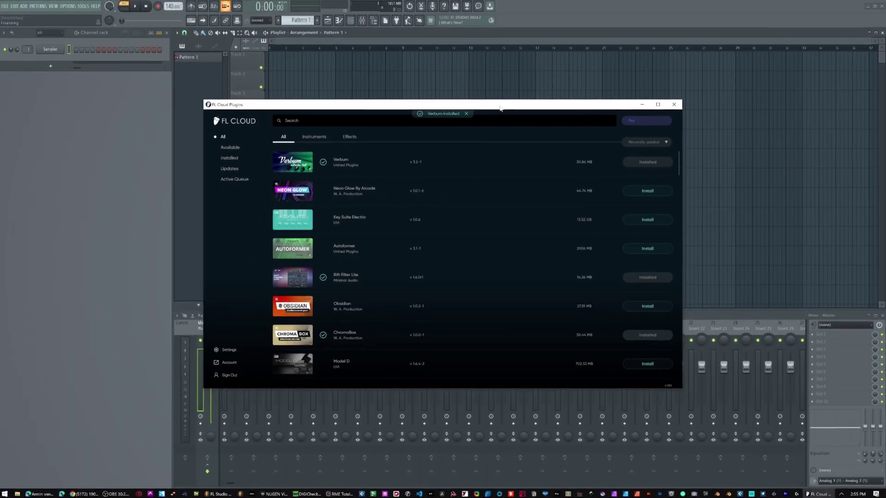
# Move FL Cloud Plugins aside and show the Browser's Plugin database with 3rd Party Synths collapsed
pyautogui.moveTo(500, 108); pyautogui.dragTo(647, 109)
pyautogui.click(305, 110)
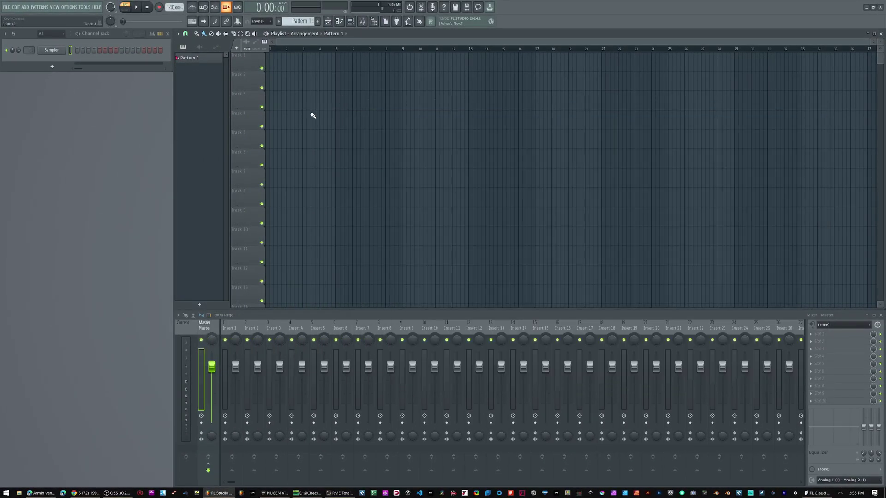
pyautogui.hotkey('alt', 'F8')
pyautogui.click(38, 42)
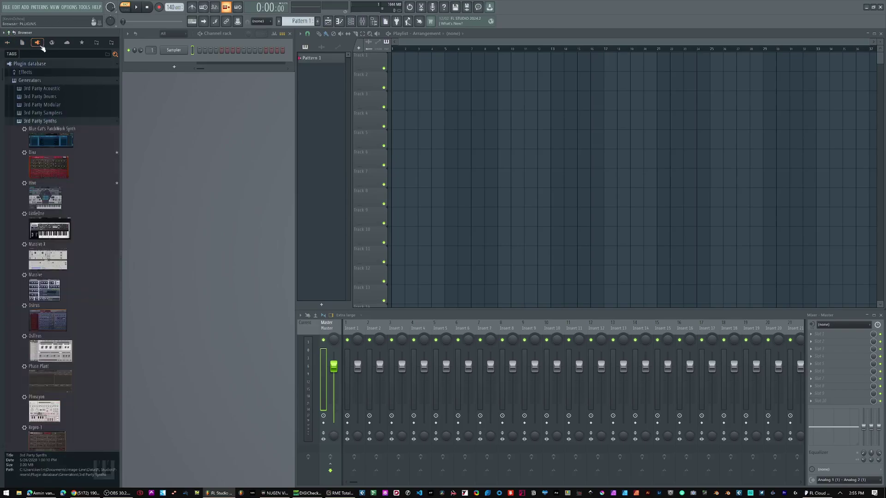
pyautogui.click(50, 121)
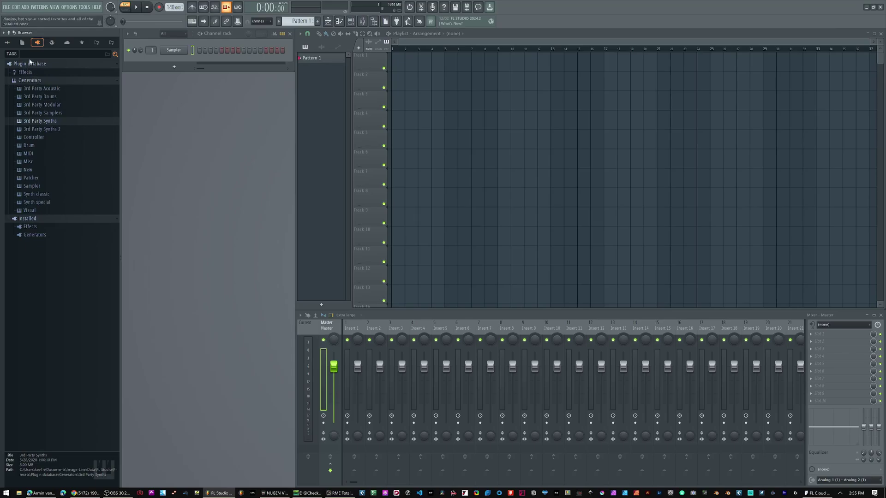
# Search 'verbum' and load Verbum onto the Master mixer track
pyautogui.write('verbum')
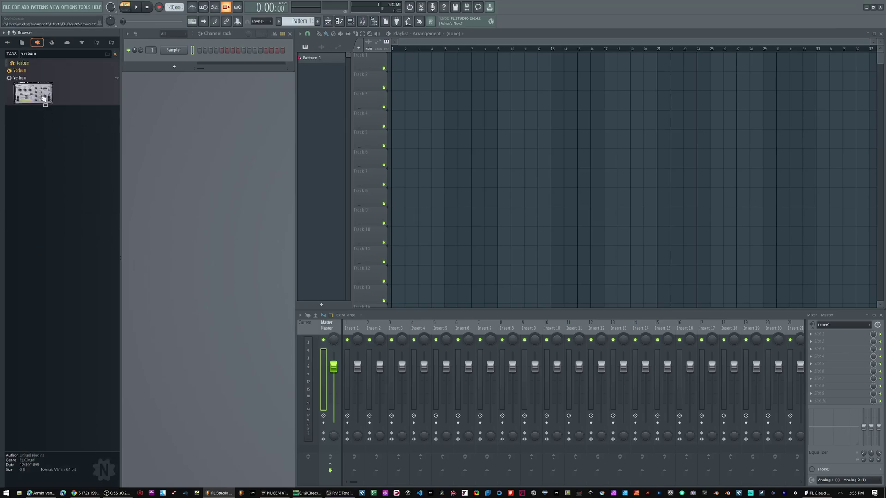
pyautogui.moveTo(41, 94); pyautogui.dragTo(350, 318)
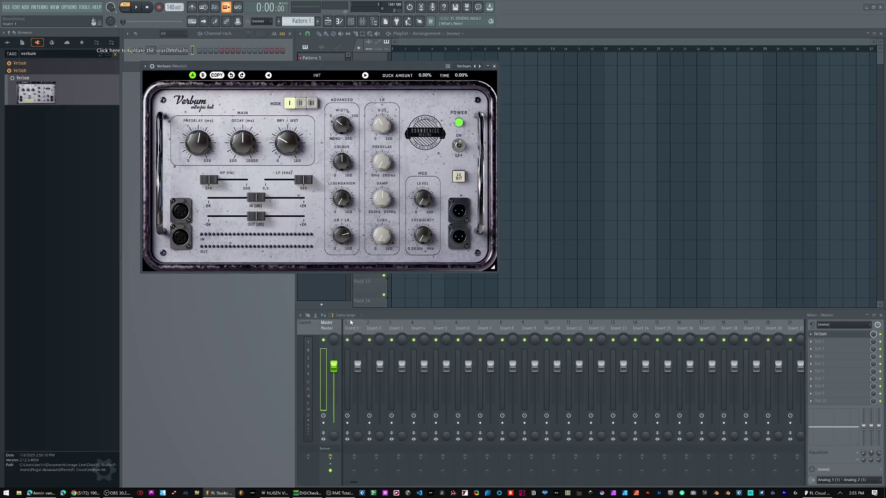
pyautogui.moveTo(234, 68); pyautogui.dragTo(408, 100)
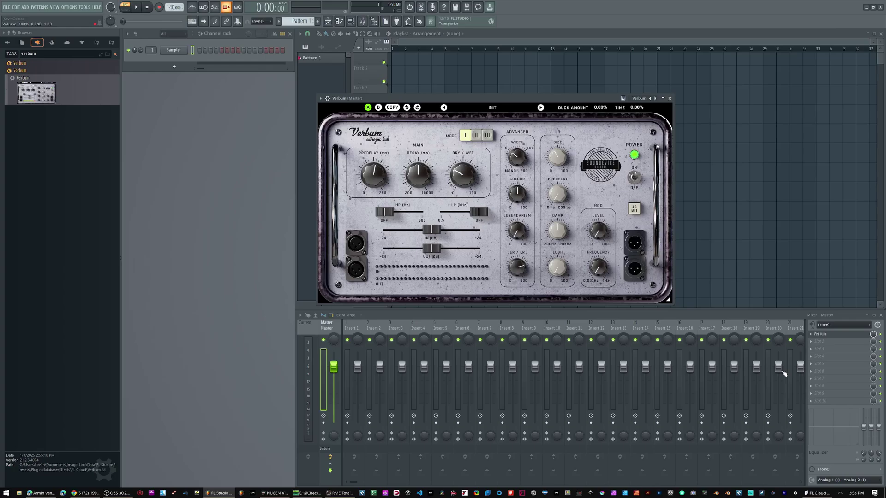
pyautogui.hotkey('ctrl', 'alt', 'e')
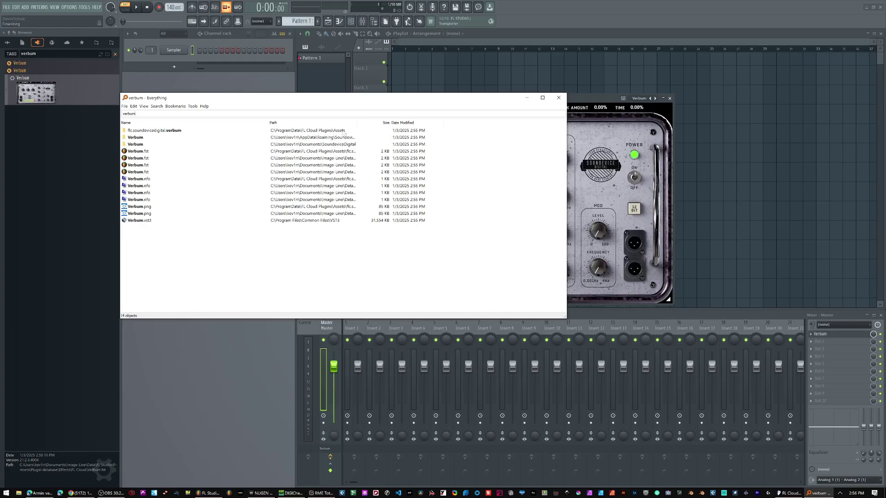
# Widen the Path column of the Verbum results, then bring up the Verbum database entry's options
pyautogui.moveTo(358, 123); pyautogui.dragTo(403, 123)
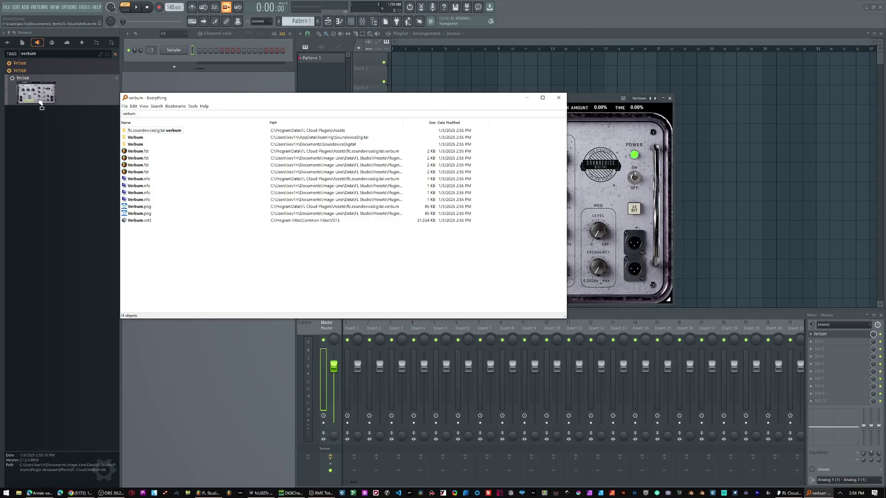
pyautogui.moveTo(36, 96); pyautogui.dragTo(55, 90)
pyautogui.rightClick(55, 90)
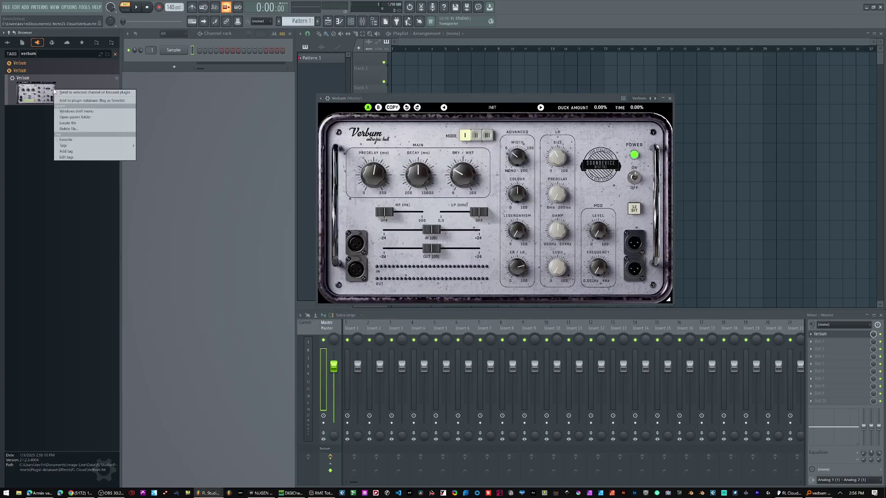
# Open the folder holding Verbum's database entry and select Verbum.vst3 in the search results
pyautogui.click(91, 118)
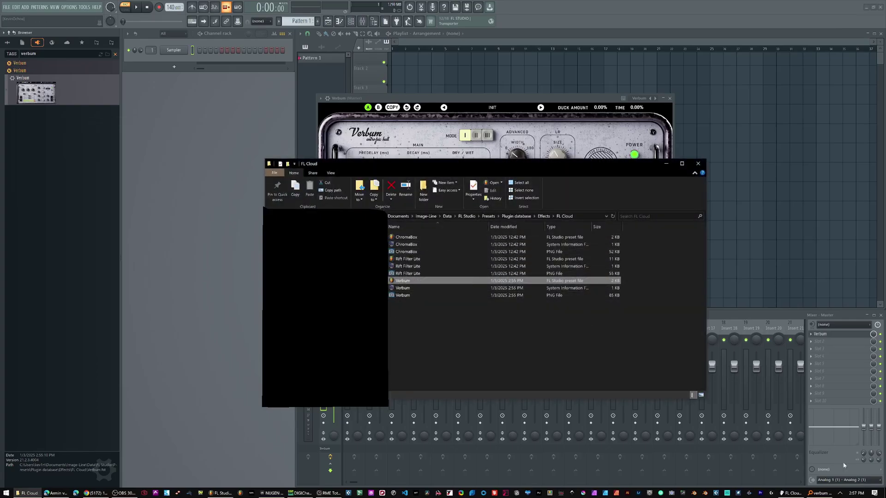
pyautogui.click(821, 493)
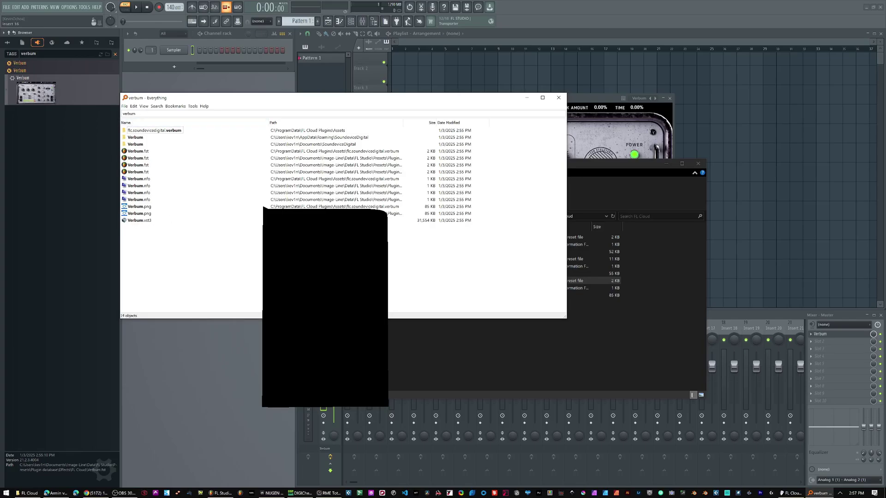
pyautogui.click(146, 221)
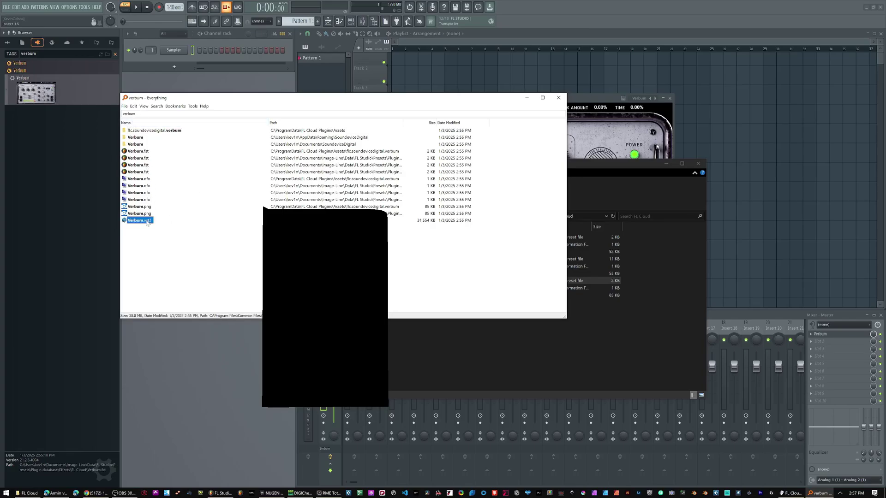
# Open Verbum.vst3's folder in Common Files\VST3, then close it and Everything
pyautogui.rightClick(146, 222)
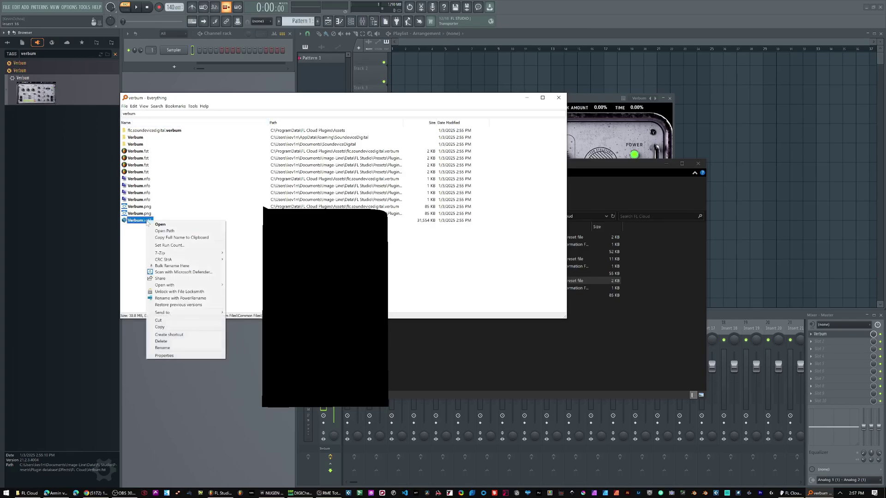
pyautogui.click(181, 231)
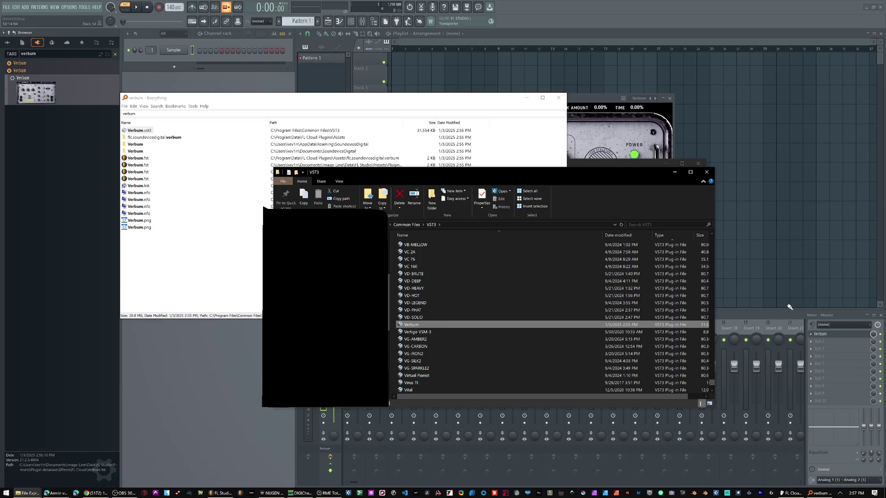
pyautogui.click(707, 171)
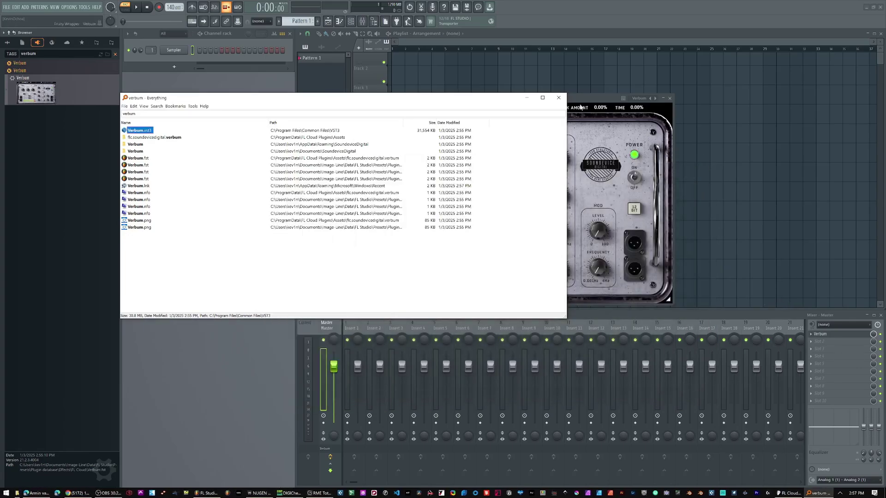
pyautogui.click(559, 98)
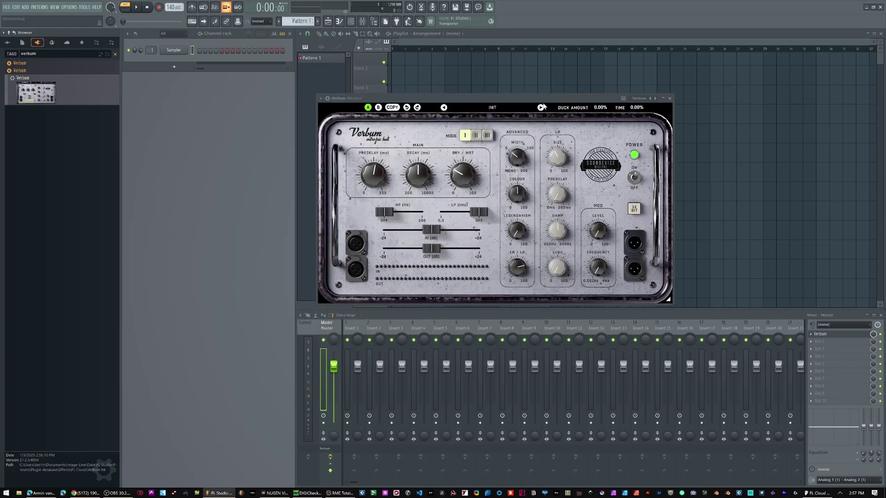
# Close the Browser, move the Verbum window aside, and return to FL Cloud Plugins
pyautogui.hotkey('alt', 'F8')
pyautogui.moveTo(471, 102); pyautogui.dragTo(568, 106)
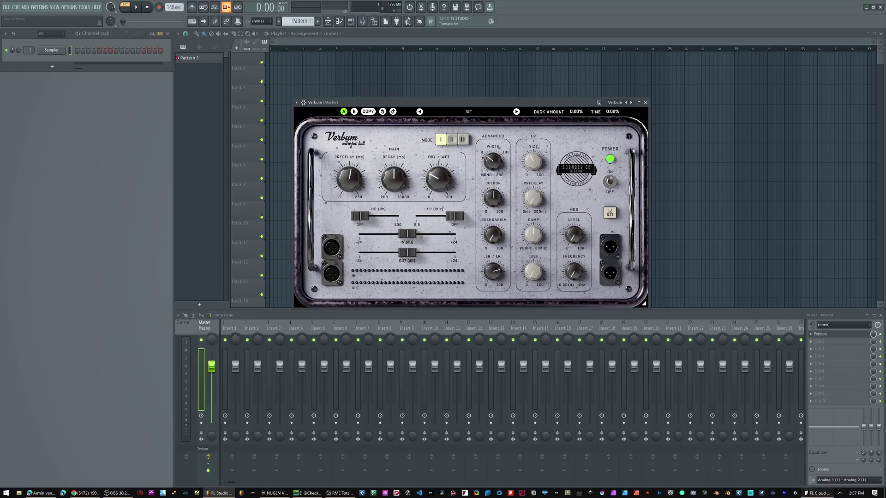
pyautogui.click(817, 493)
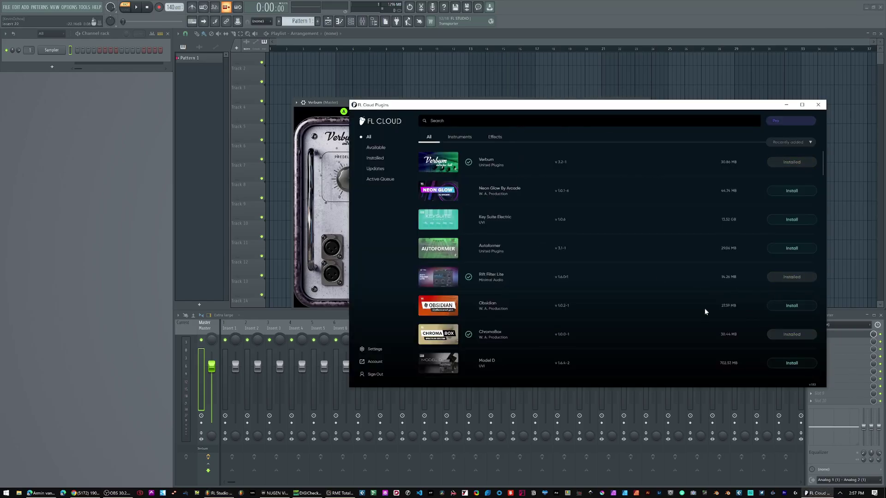
# Install Combustor v1.2.1 (398 MB) from the FL Cloud Plugins list
pyautogui.scroll(-3, 585, 306)
pyautogui.scroll(1, 584, 306)
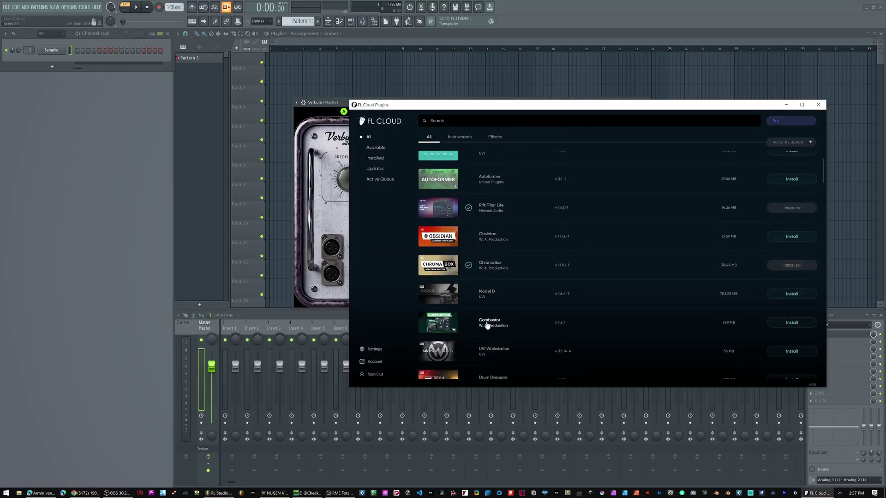
pyautogui.click(787, 323)
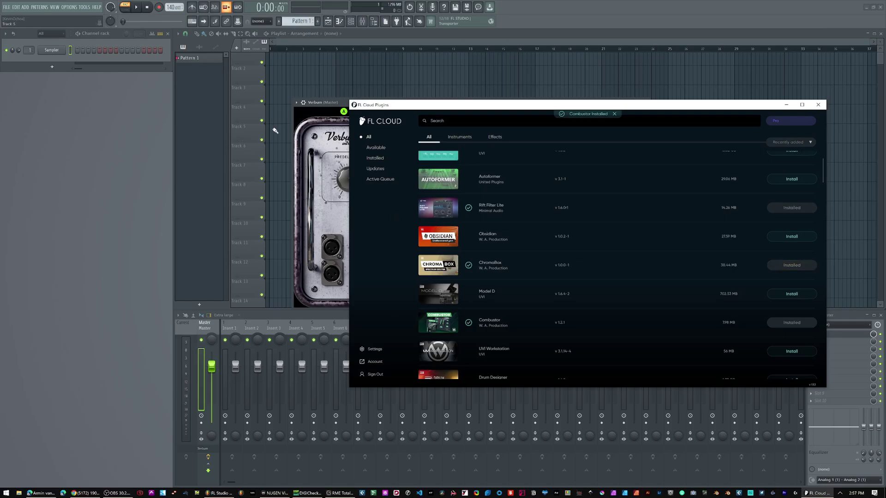
# Replace the Browser search with 'combustor'
pyautogui.click(289, 65)
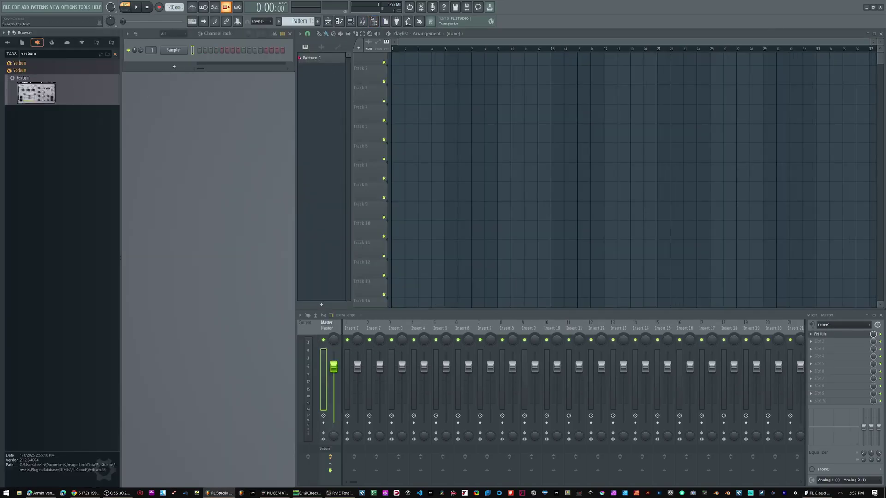
pyautogui.hotkey('ctrl', 'a')
pyautogui.write('cmbu')
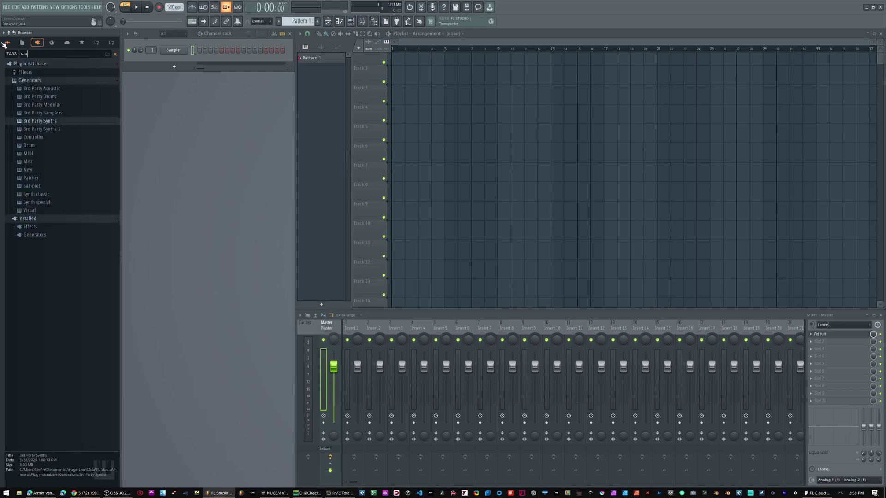
pyautogui.press('BackSpace')
pyautogui.press('BackSpace')
pyautogui.press('BackSpace')
pyautogui.write('ombustor')
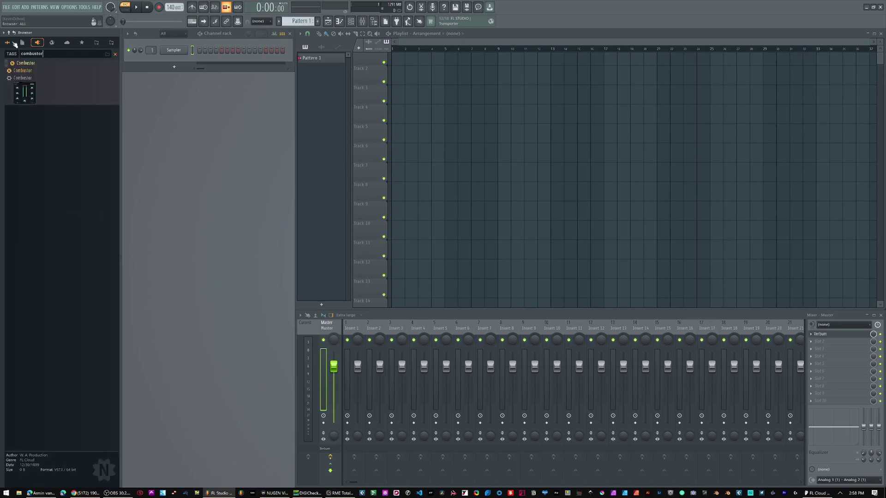
# Load Combustor onto mixer Insert 1 and open the MIDI settings
pyautogui.moveTo(26, 77); pyautogui.dragTo(350, 326)
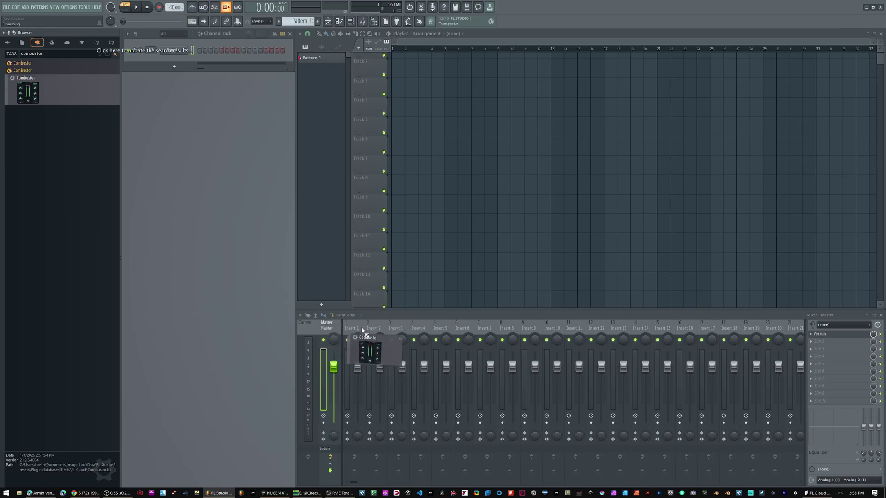
pyautogui.moveTo(362, 329); pyautogui.dragTo(360, 328)
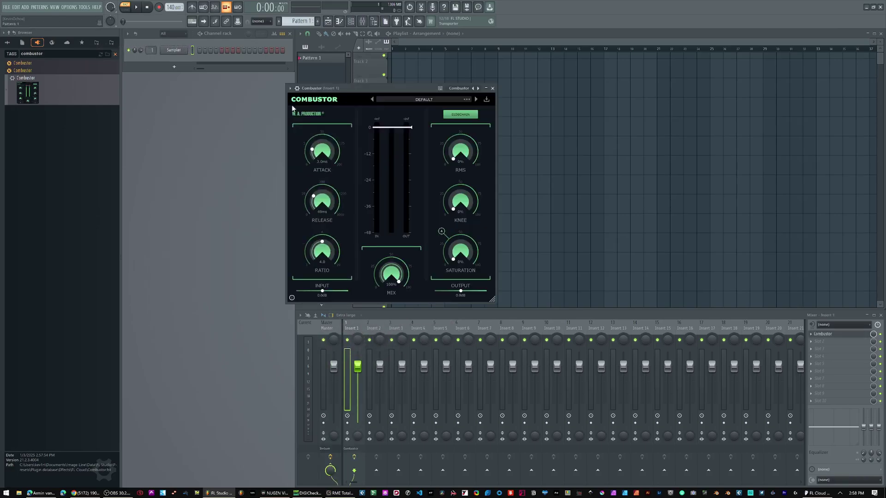
pyautogui.press('F10')
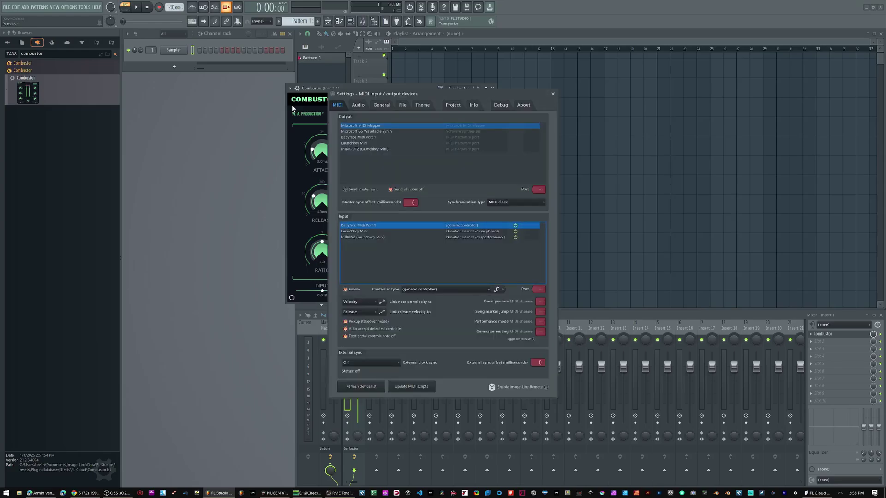
# Open Plugin Manager from the File settings and scroll through its 2063 plugins
pyautogui.click(403, 105)
pyautogui.click(364, 165)
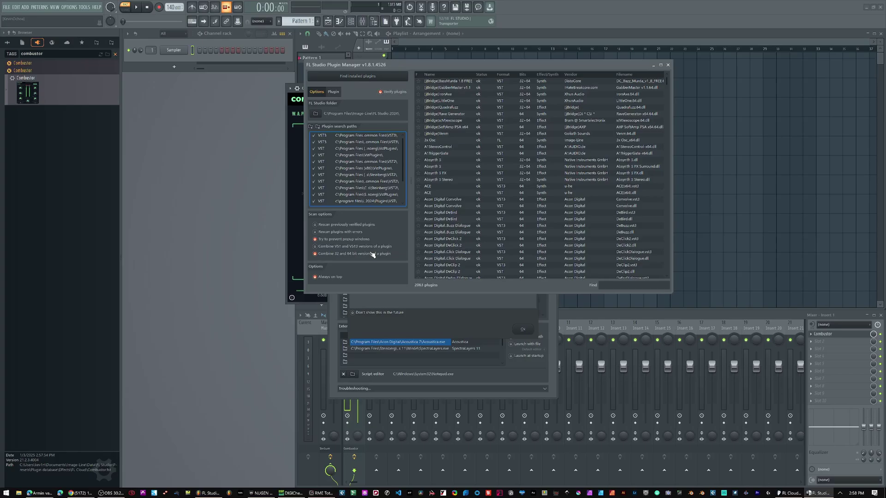
pyautogui.scroll(-15, 537, 203)
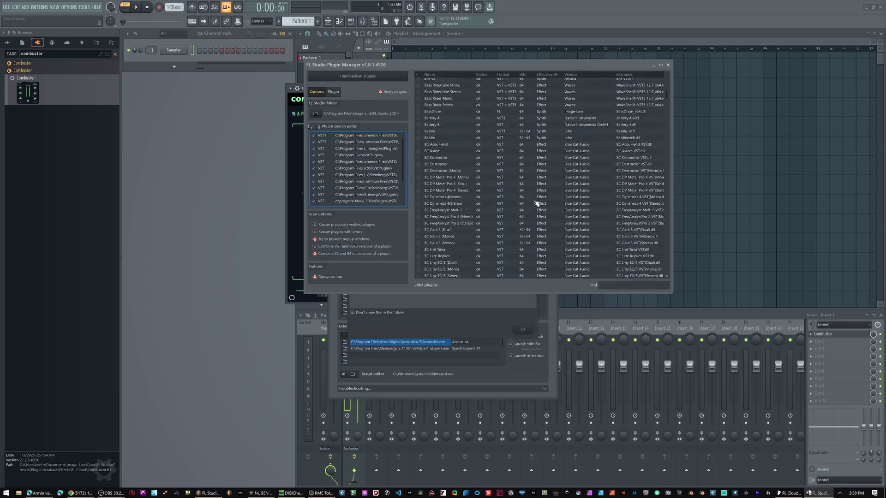
pyautogui.scroll(-4, 536, 203)
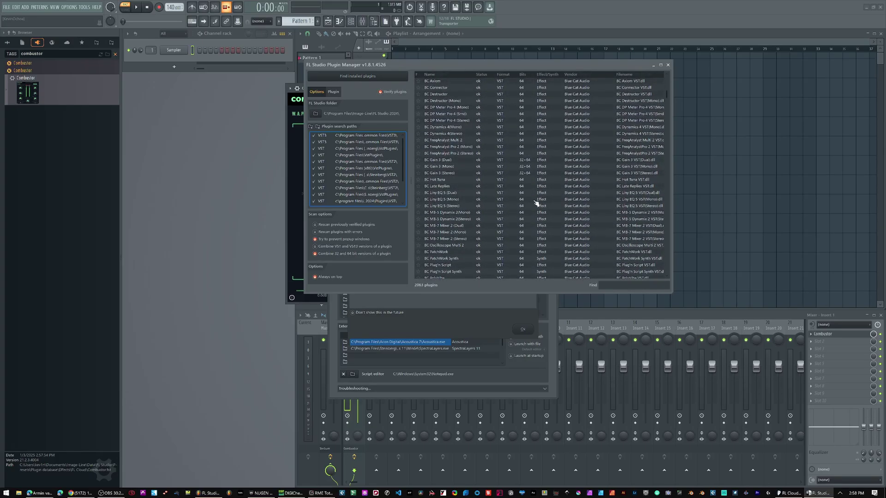
pyautogui.scroll(-20, 536, 203)
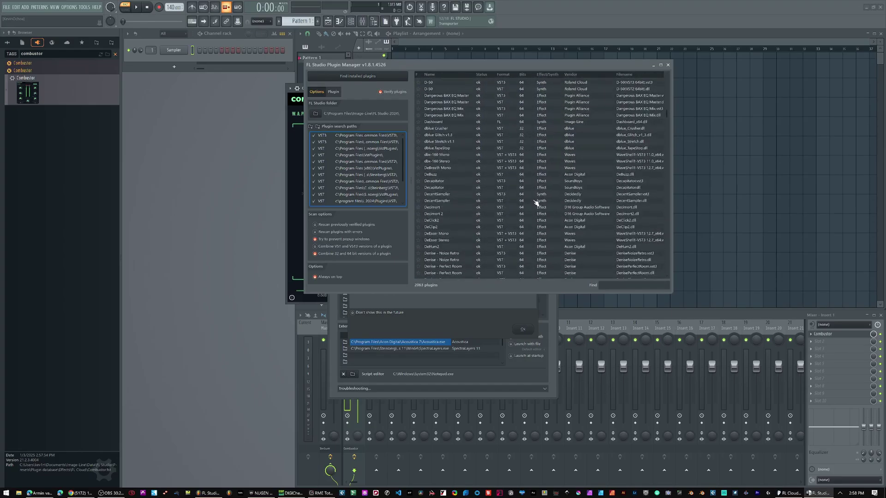
pyautogui.scroll(-20, 537, 203)
pyautogui.scroll(-20, 537, 203)
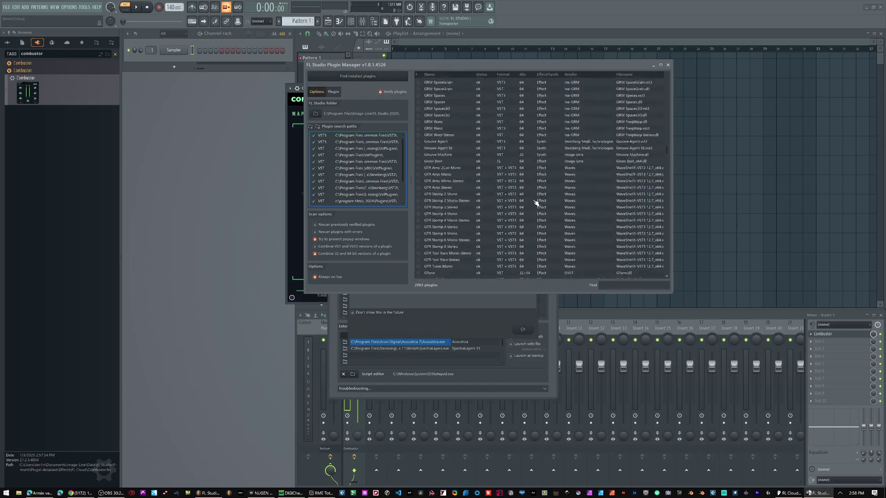
# Close Plugin Manager, dismiss its message, and close the settings window
pyautogui.click(667, 65)
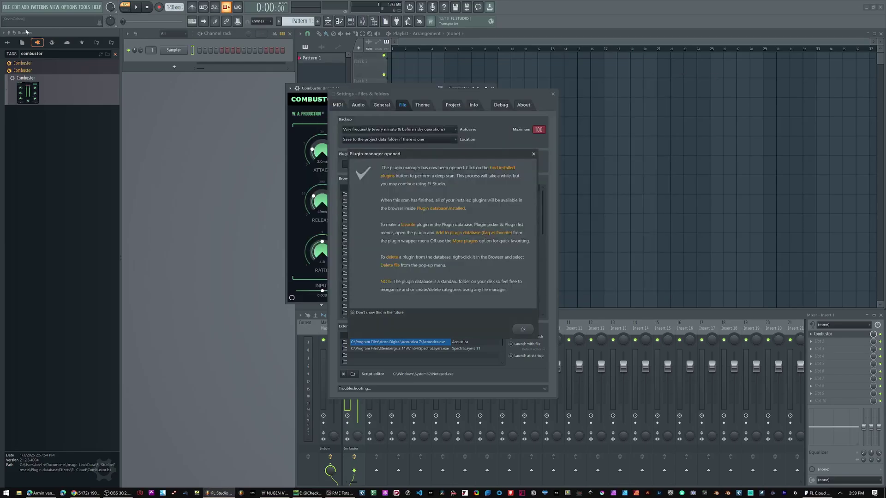
pyautogui.click(534, 154)
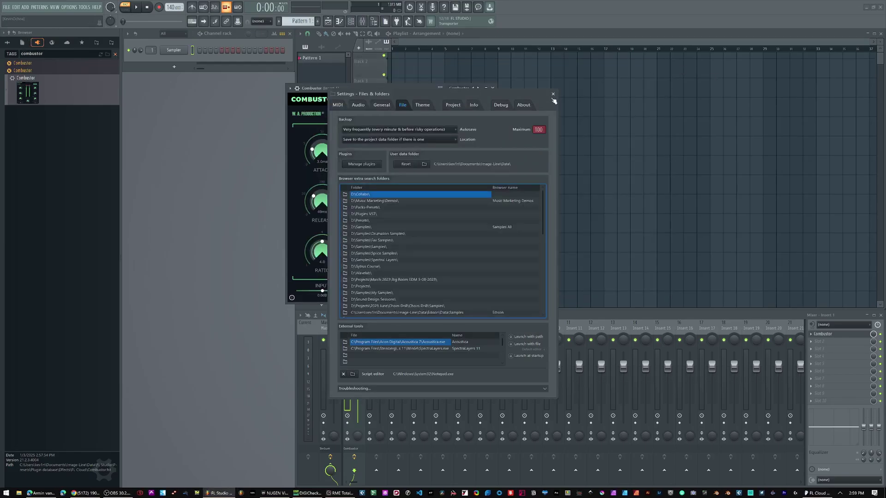
pyautogui.click(553, 93)
# Clear the search and run Refresh plugin list (fast scan) on the Plugin database
pyautogui.click(19, 42)
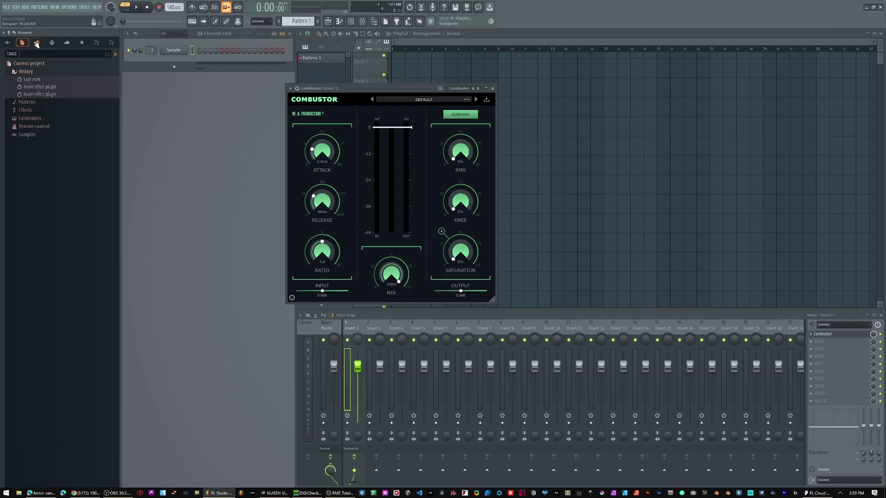
pyautogui.rightClick(55, 69)
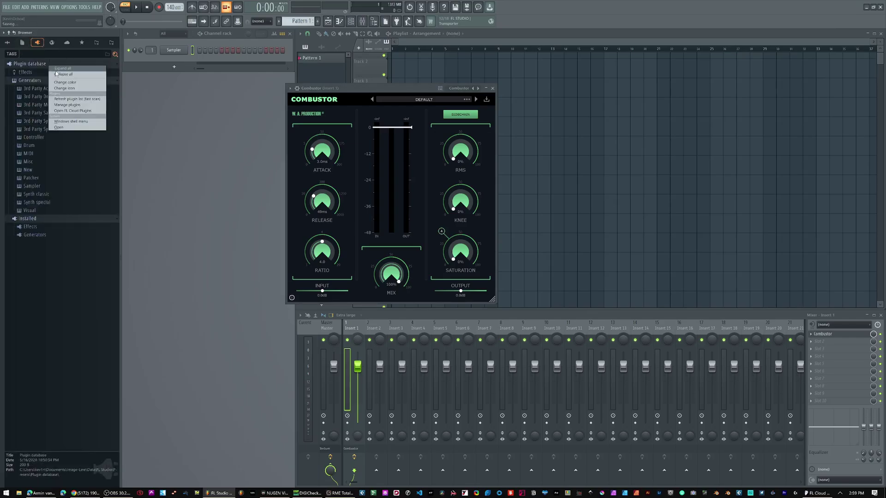
pyautogui.click(84, 101)
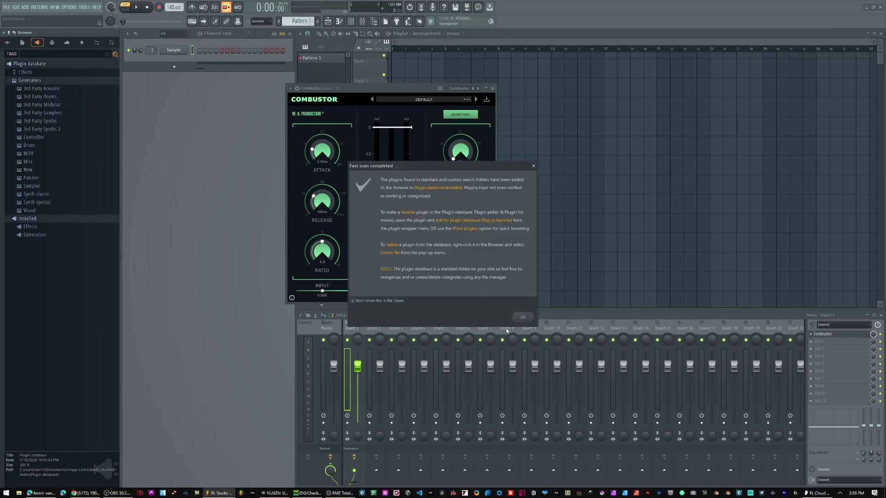
pyautogui.click(526, 317)
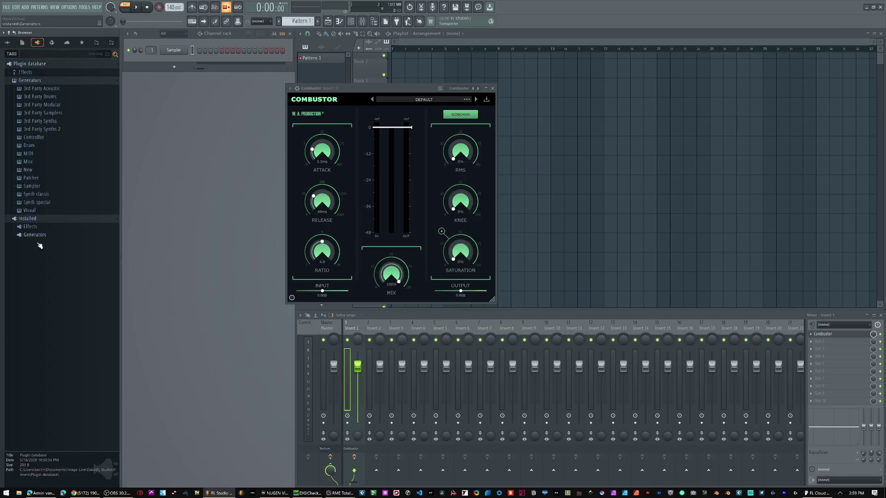
# Drag FabFilter Pro-Q 4 from Installed > Effects > New onto Insert 1's second slot, then close Combustor
pyautogui.click(34, 229)
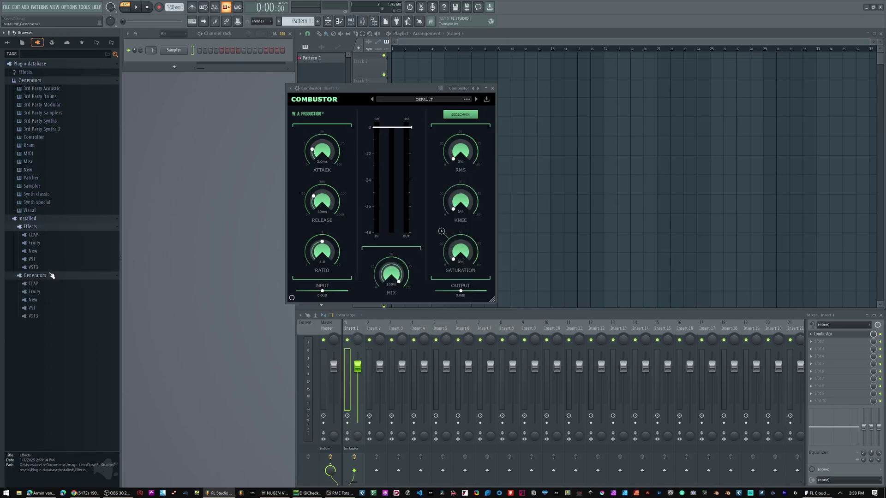
pyautogui.click(42, 253)
pyautogui.moveTo(51, 282); pyautogui.dragTo(361, 322)
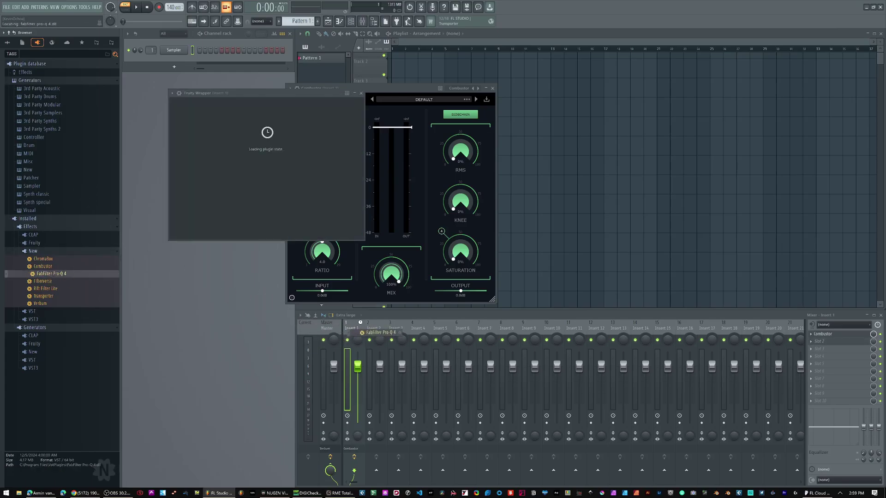
pyautogui.click(493, 88)
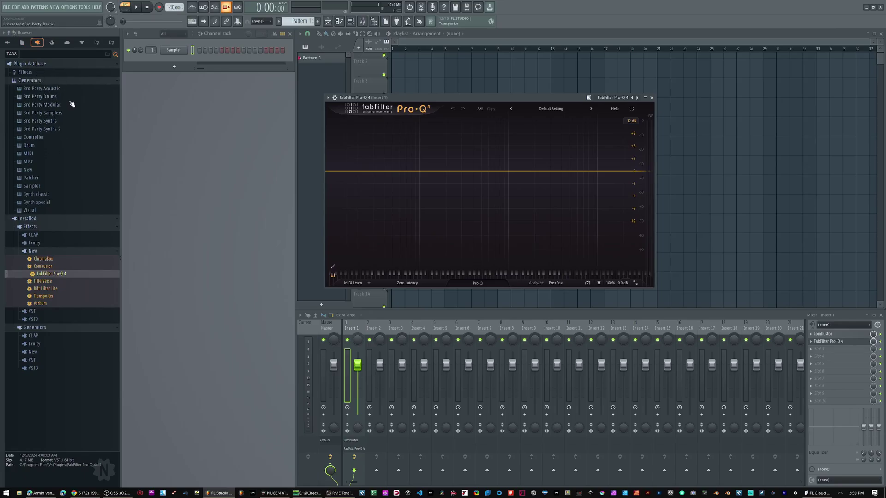
# Add Pro-Q 4 to the plugin database under Effects > 3rd Party Filter
pyautogui.click(43, 82)
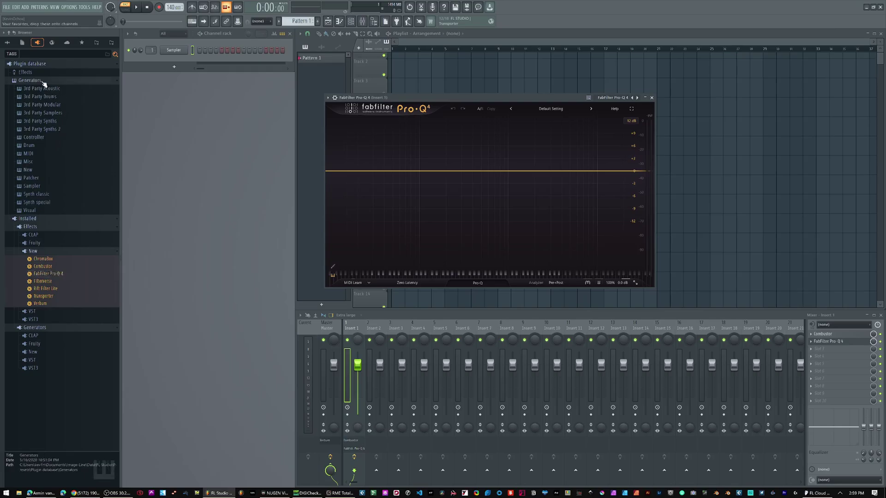
pyautogui.click(27, 72)
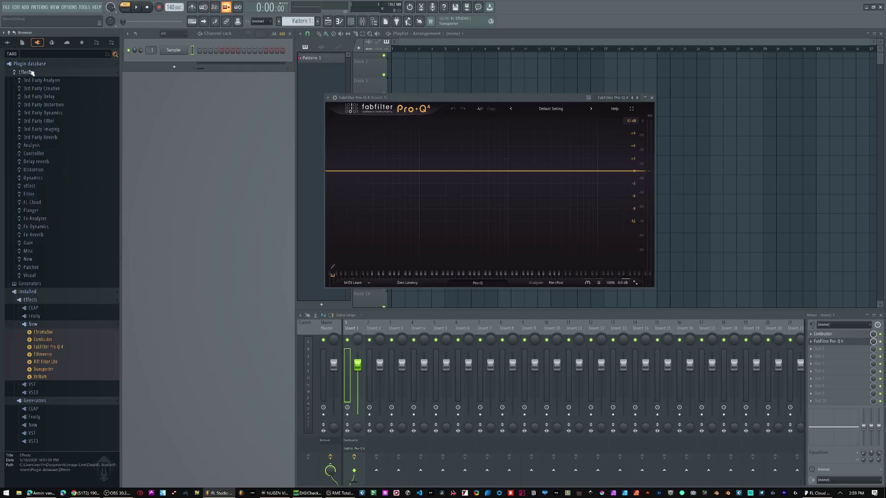
pyautogui.click(59, 122)
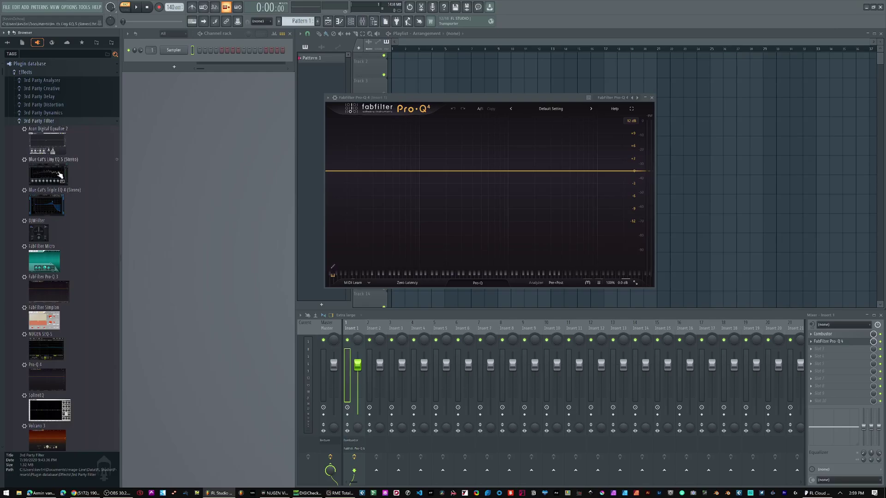
pyautogui.scroll(-3, 61, 178)
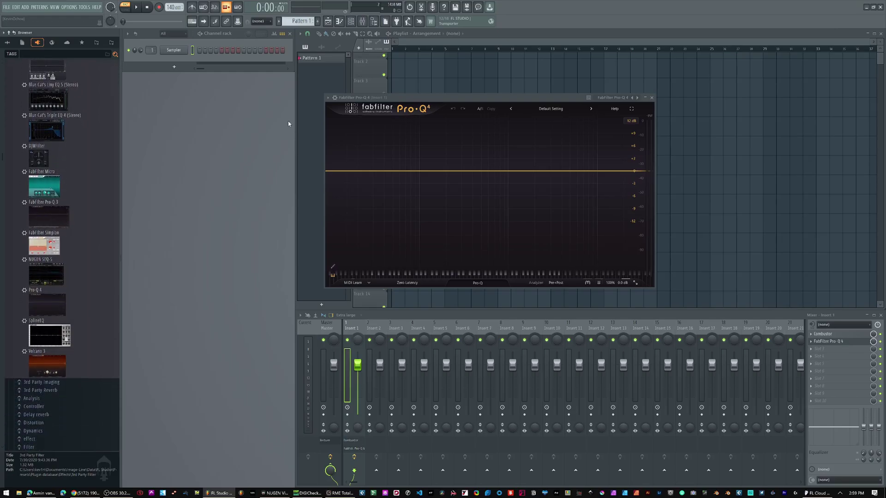
pyautogui.click(328, 98)
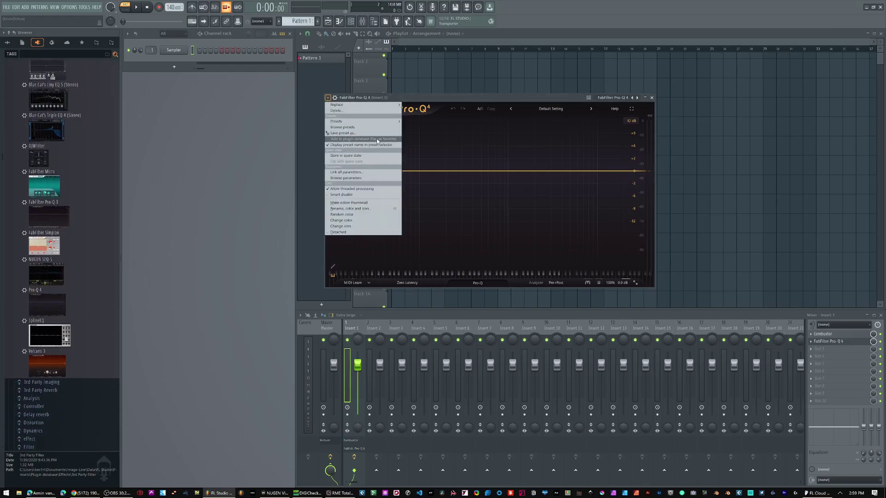
pyautogui.click(377, 138)
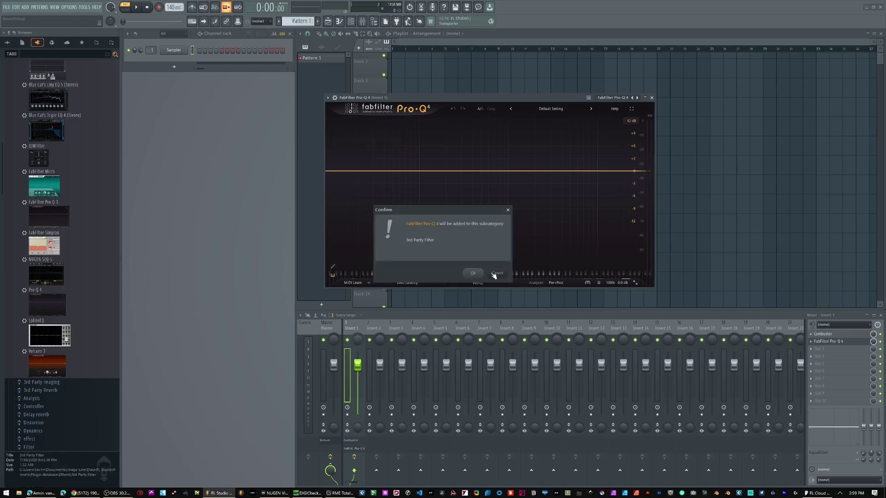
pyautogui.click(473, 273)
# Also add Pro-Q 4 to the 3rd Party Creative subcategory of the plugin database
pyautogui.scroll(3, 58, 174)
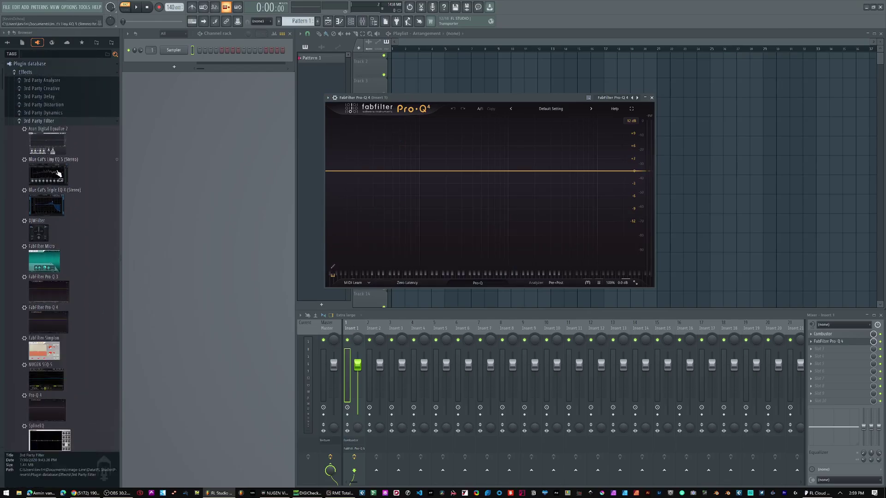
pyautogui.click(57, 121)
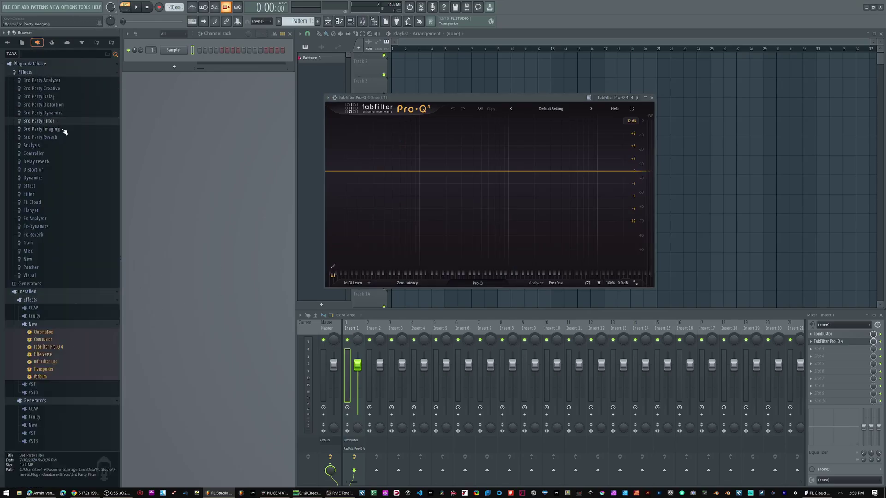
pyautogui.click(70, 88)
pyautogui.click(329, 98)
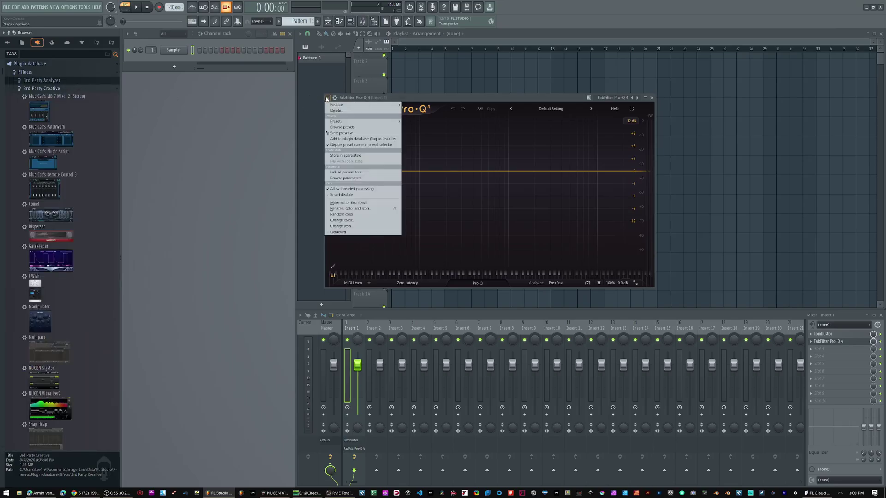
pyautogui.click(359, 139)
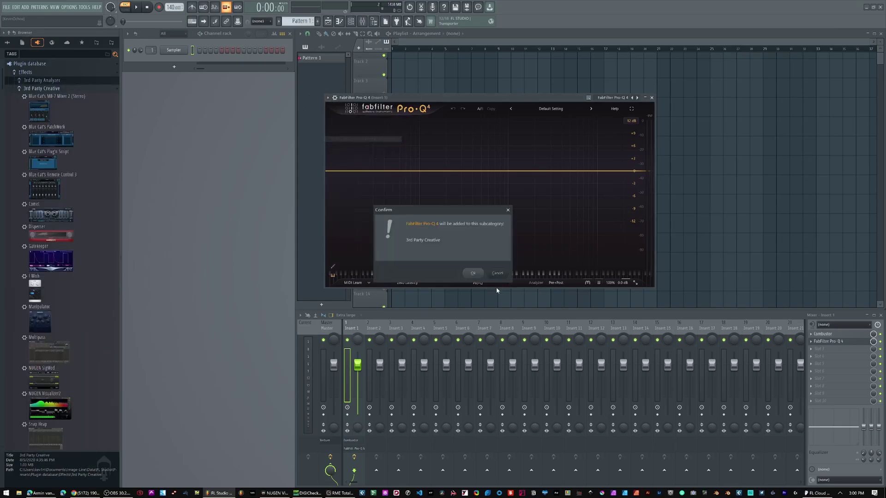
pyautogui.click(473, 273)
pyautogui.scroll(-3, 69, 258)
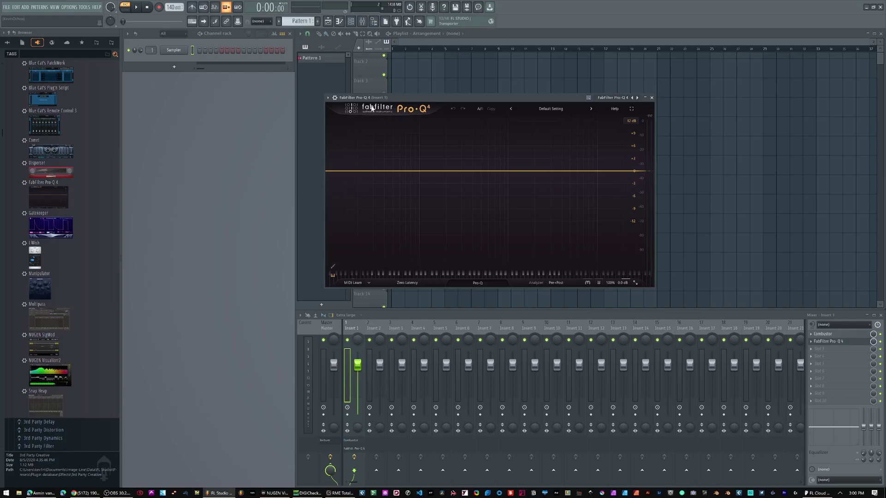
# Close the Pro-Q 4 window, move the FL Cloud Plugins window aside and scroll through its catalogue
pyautogui.click(652, 97)
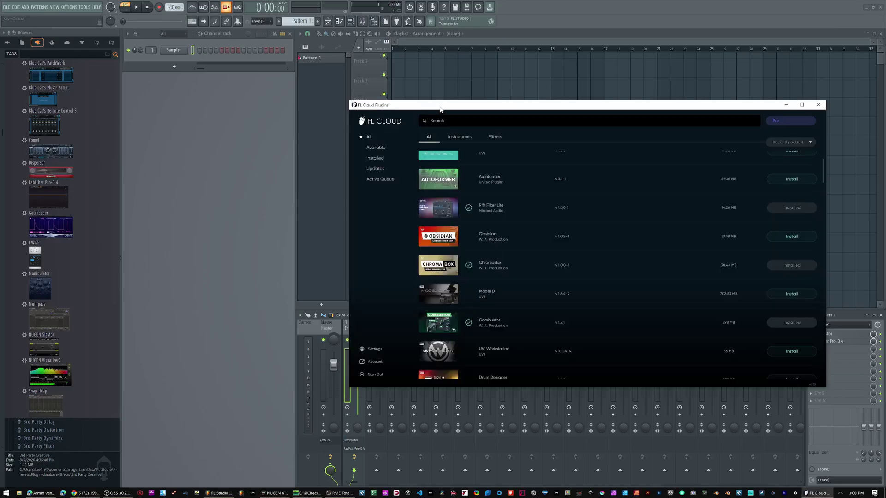
pyautogui.moveTo(440, 109); pyautogui.dragTo(368, 79)
pyautogui.scroll(-10, 480, 186)
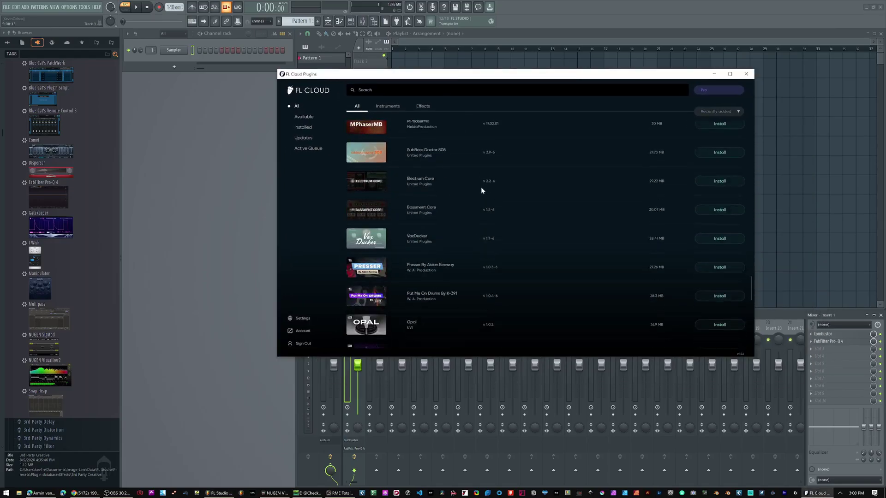
pyautogui.scroll(-10, 481, 187)
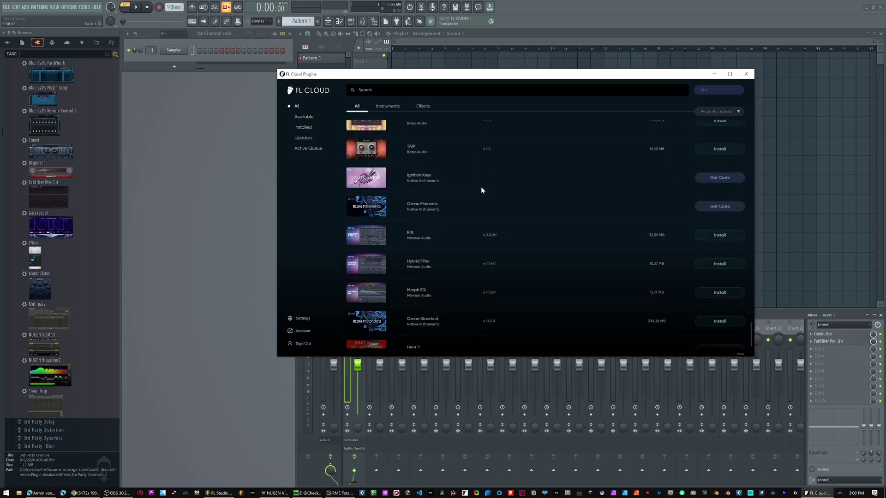
pyautogui.scroll(-1, 481, 187)
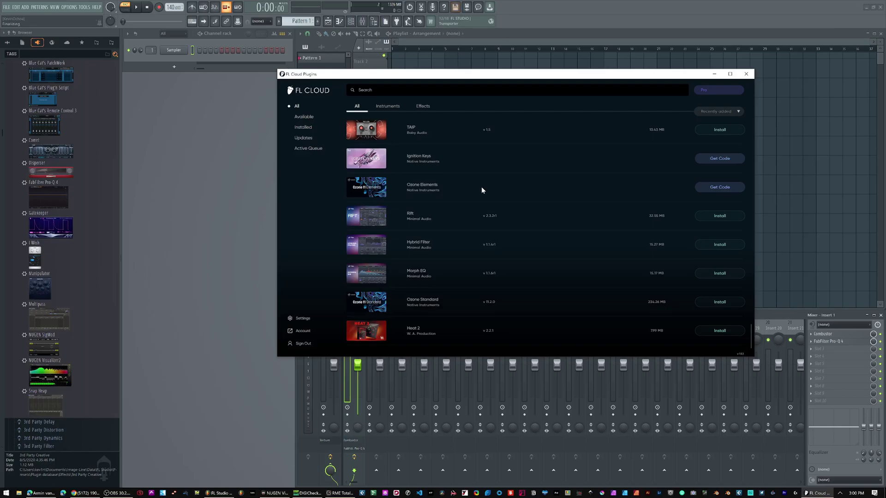
pyautogui.scroll(20, 481, 186)
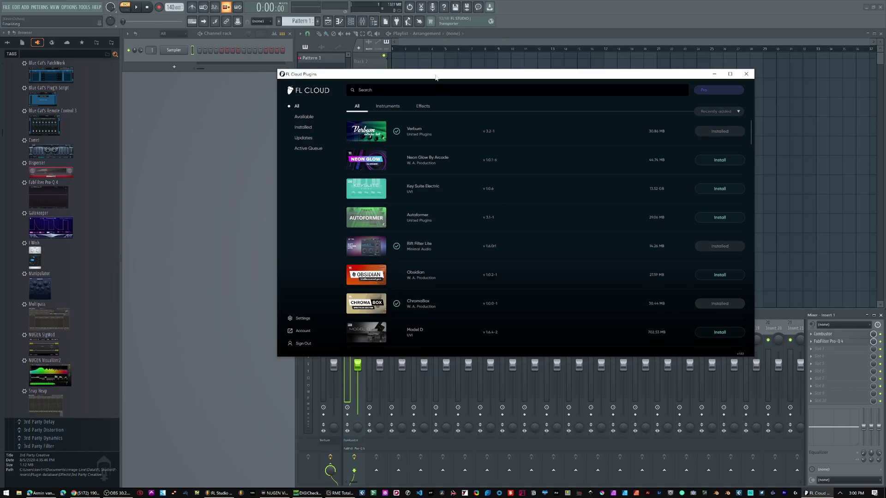
pyautogui.moveTo(436, 78); pyautogui.dragTo(411, 76)
# Return to FL Studio and close the Combustor plugin window
pyautogui.click(829, 398)
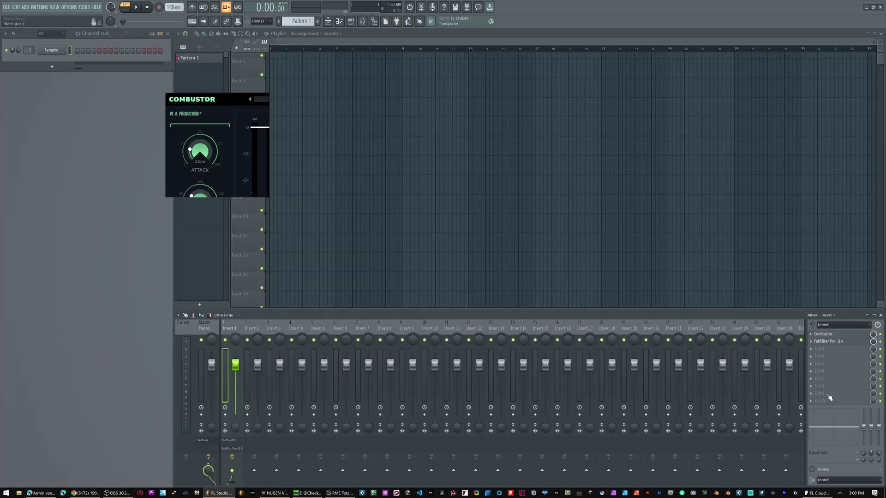
pyautogui.hotkey('alt', 'Tab')
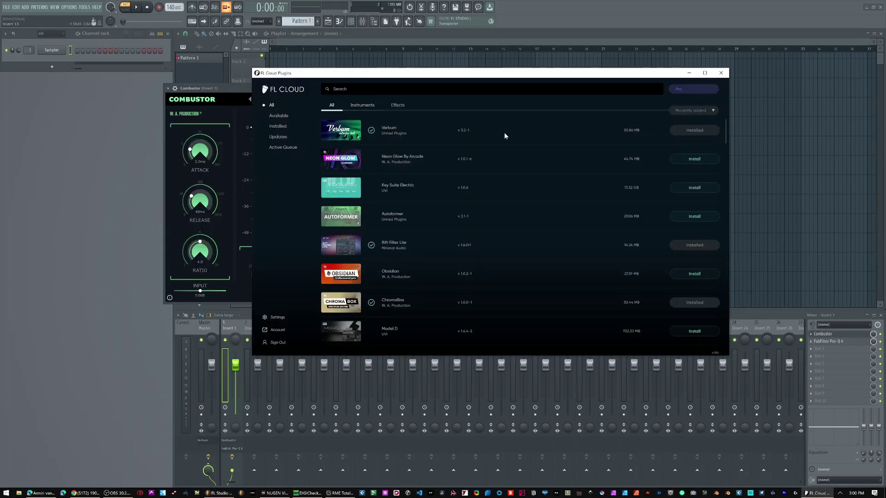
pyautogui.click(229, 101)
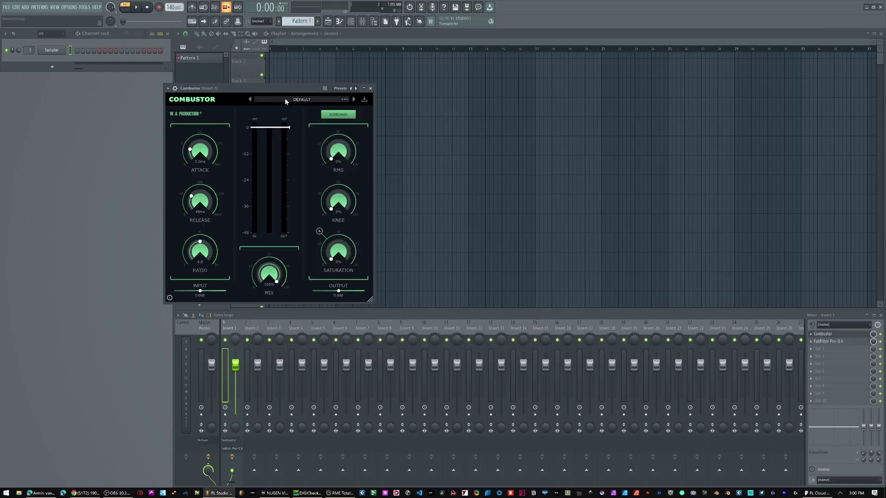
pyautogui.click(375, 91)
# Bring FL Cloud Plugins to the front and scroll down its plugin list and back up
pyautogui.click(817, 493)
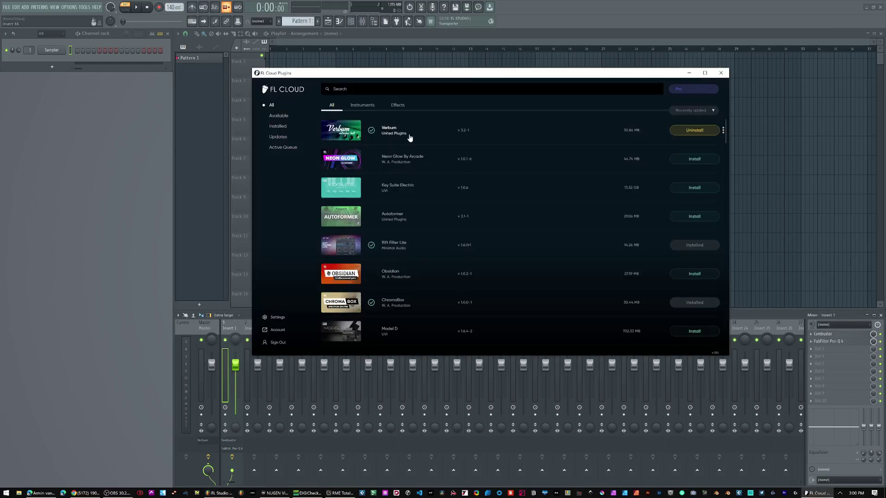
pyautogui.scroll(-10, 540, 192)
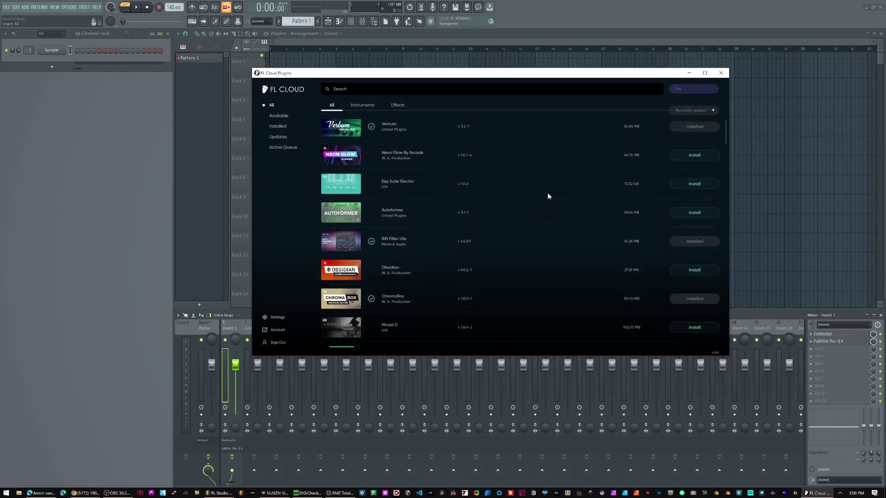
pyautogui.scroll(-15, 549, 196)
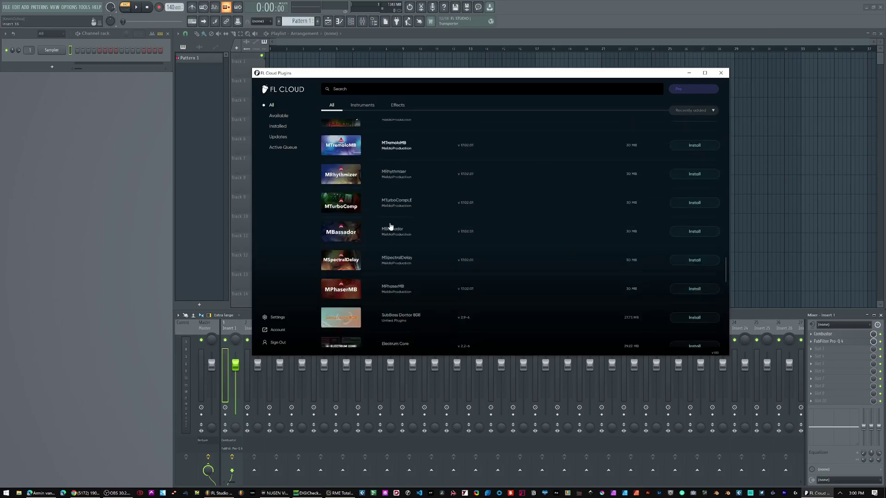
pyautogui.scroll(-6, 390, 226)
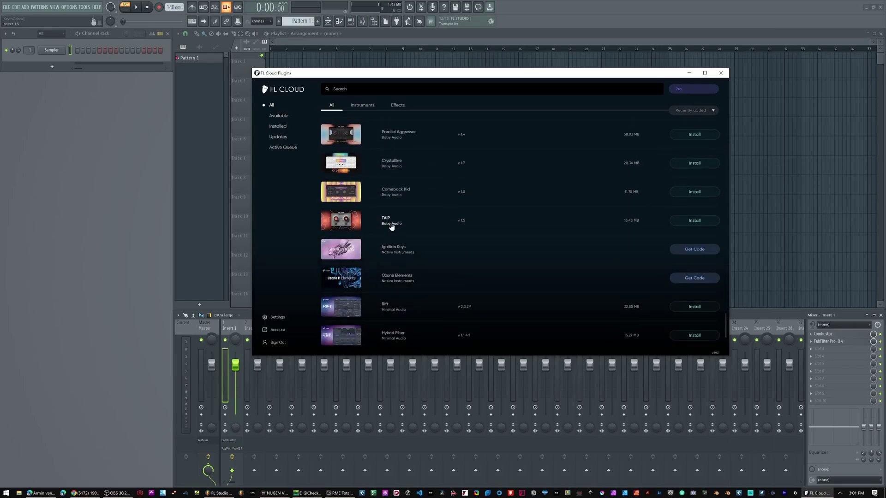
pyautogui.scroll(-3, 392, 225)
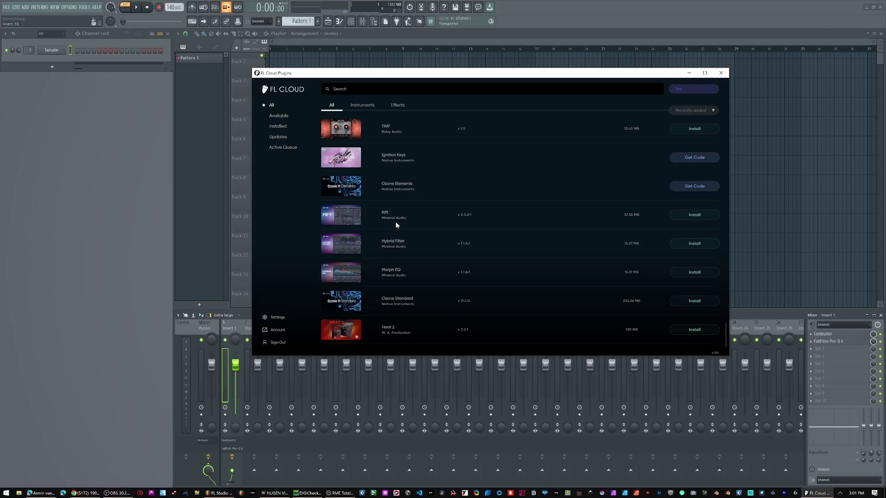
pyautogui.scroll(20, 454, 208)
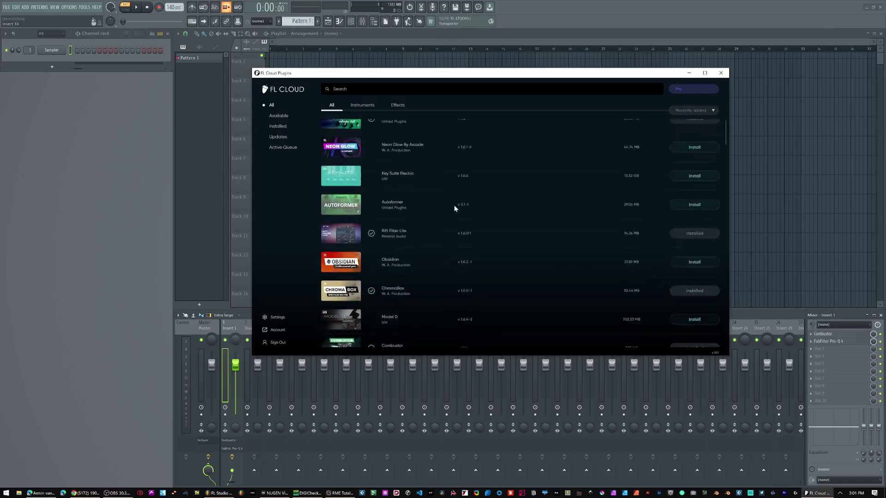